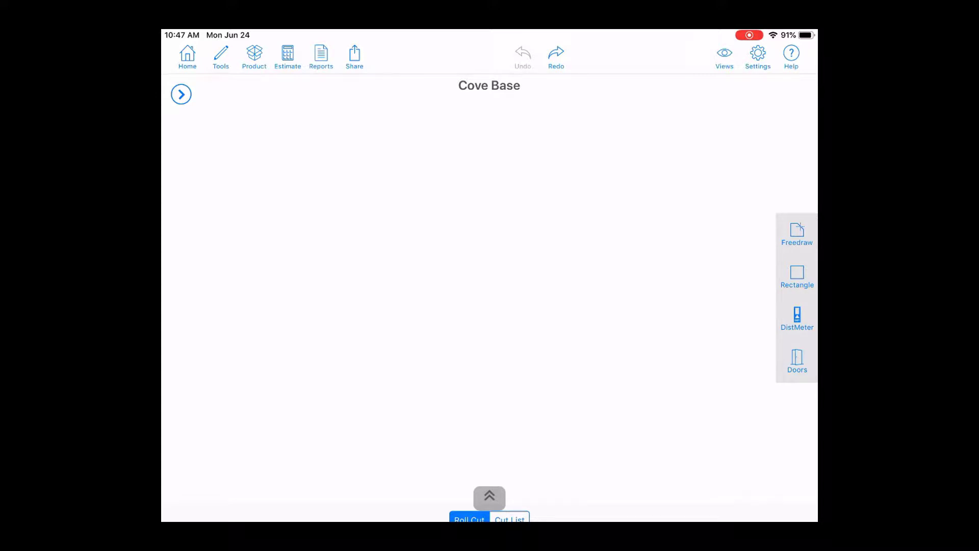
Bring up the Drawing Tool popover for the blank Cove Base plan
click(220, 57)
Draw a 12'0" by 18'0" room by size and label it Dining Rm
click(270, 155)
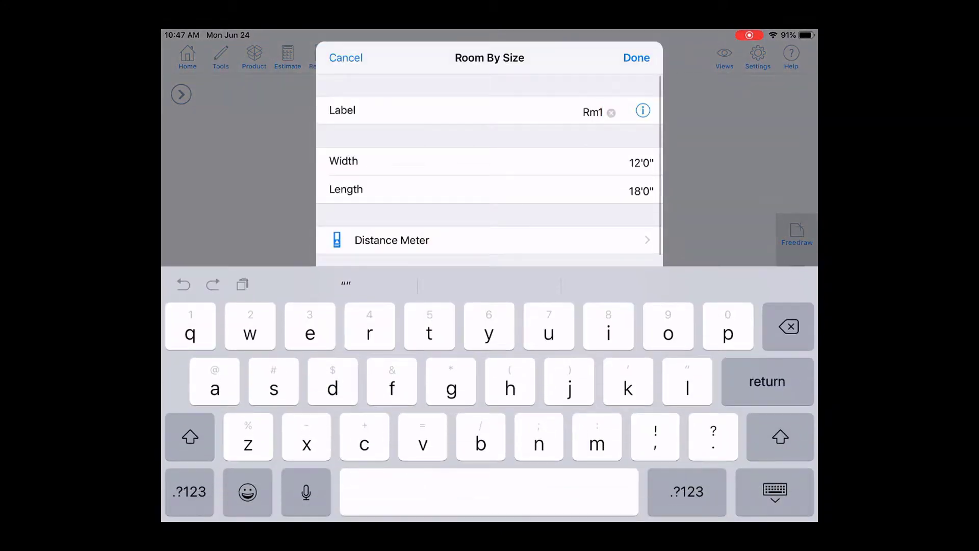
click(642, 110)
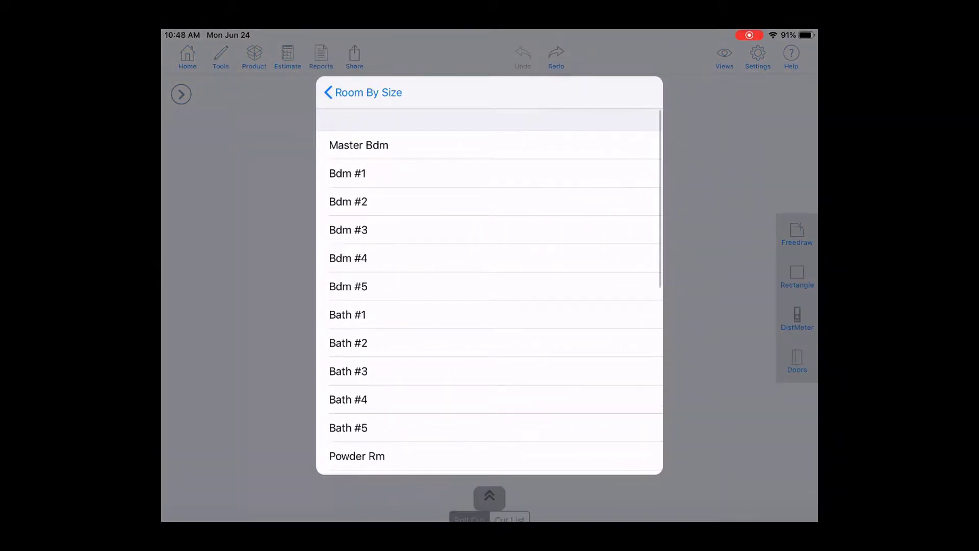
scroll(490, 306, down, 10)
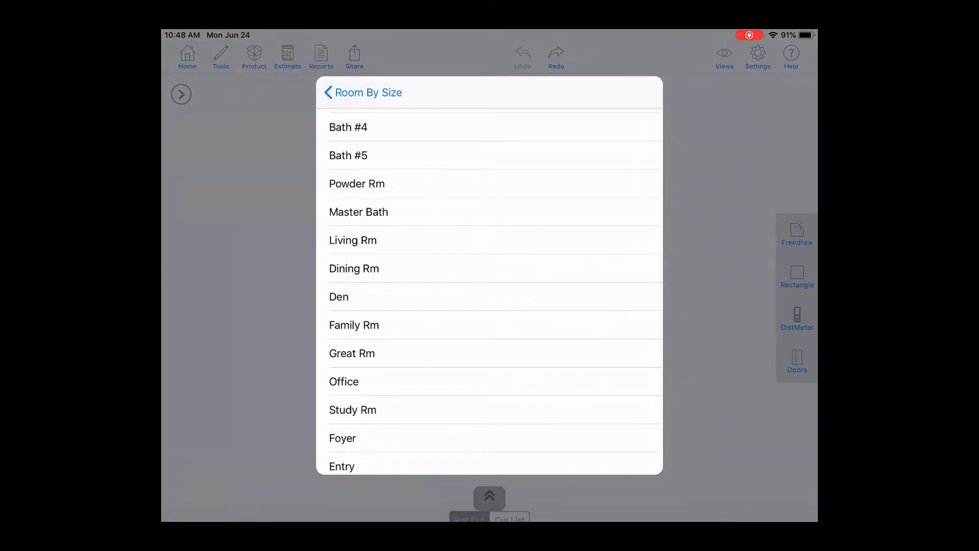
click(489, 269)
click(363, 92)
click(637, 92)
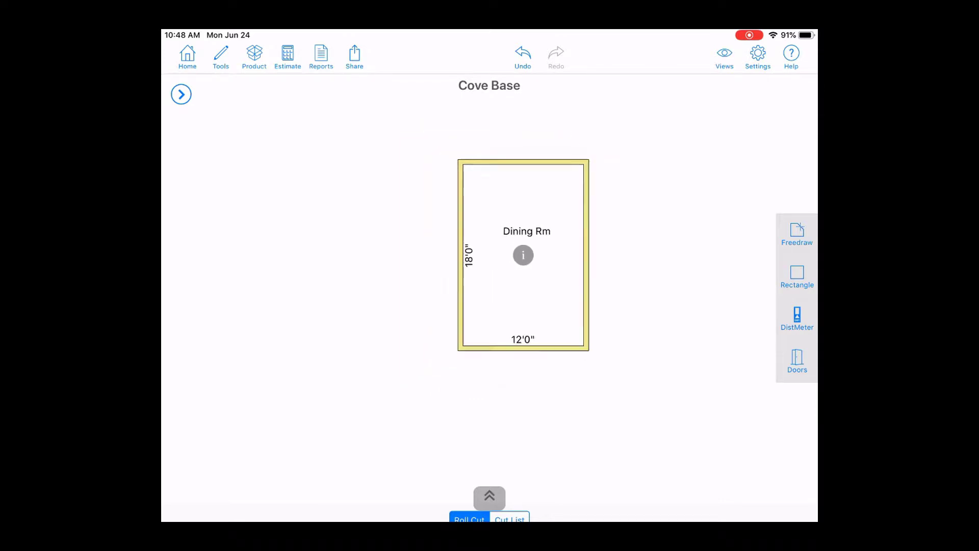
Select the Dining Rm room and open its Room Details menu
click(501, 260)
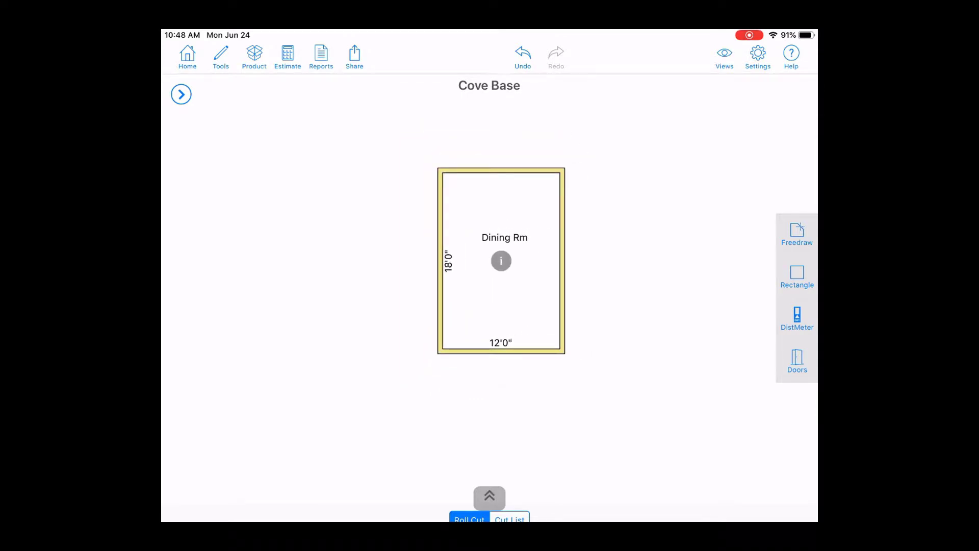
click(501, 260)
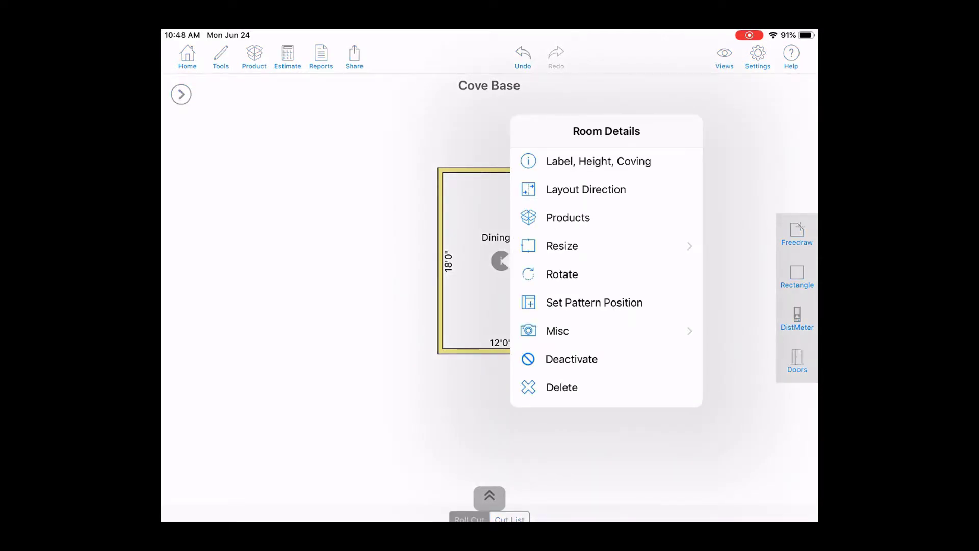
Change the Dining Rm height from 10'0" to 12'0"
click(605, 161)
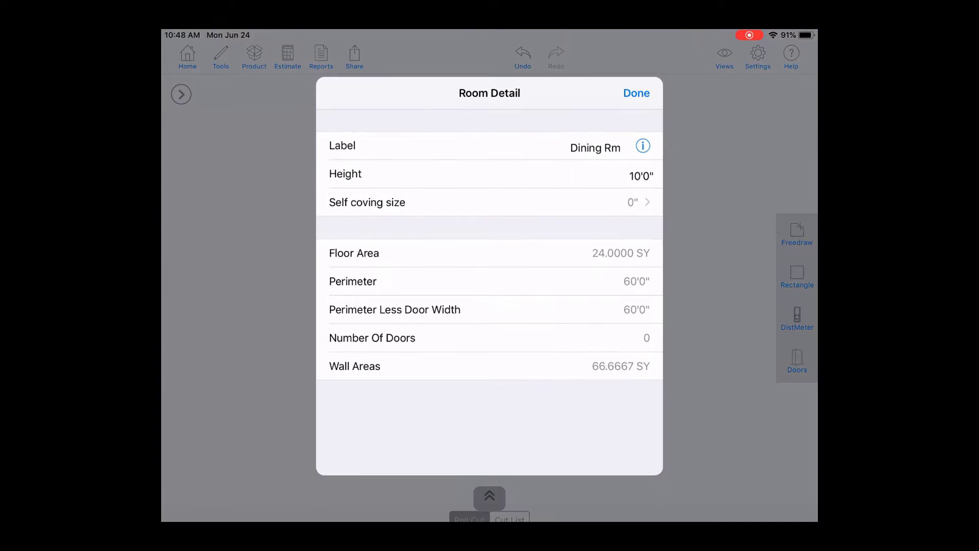
click(597, 154)
click(775, 491)
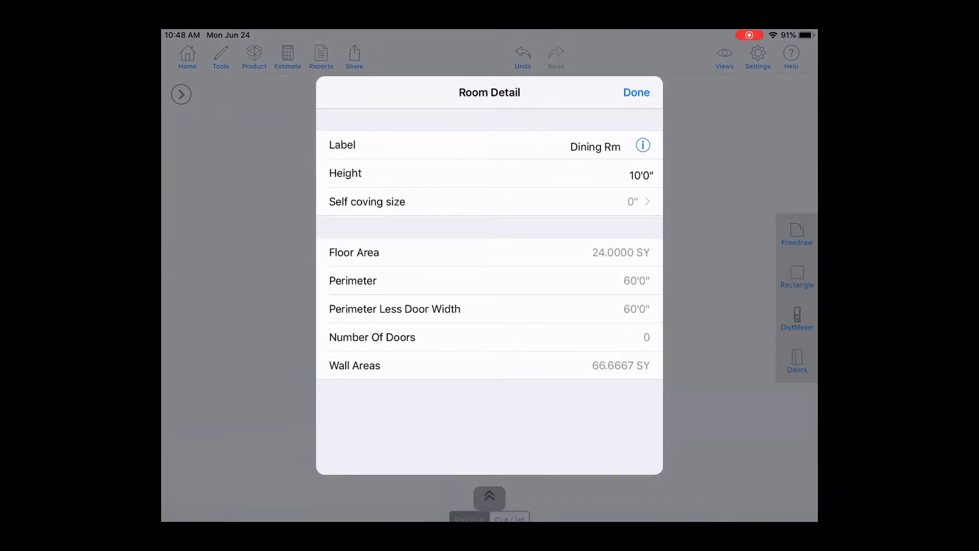
click(641, 175)
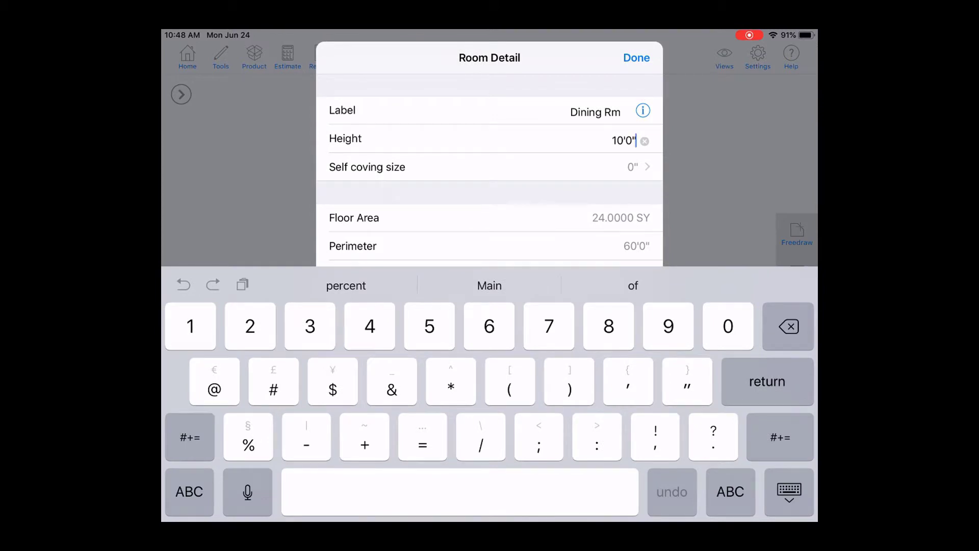
click(653, 140)
click(191, 326)
click(249, 327)
text(')
Set a 4" self coving size, close Room Details and deselect the room
click(632, 166)
drag(635, 203, 635, 142)
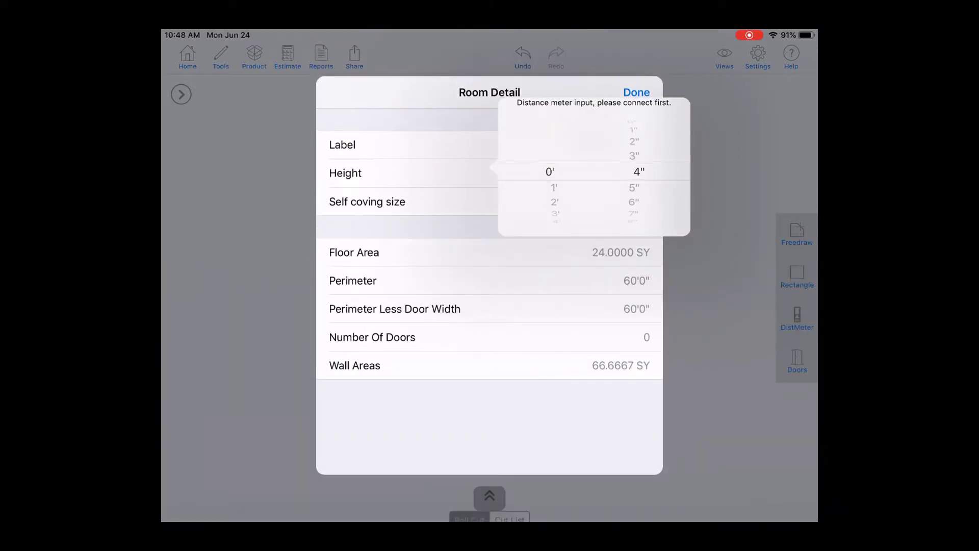
click(623, 138)
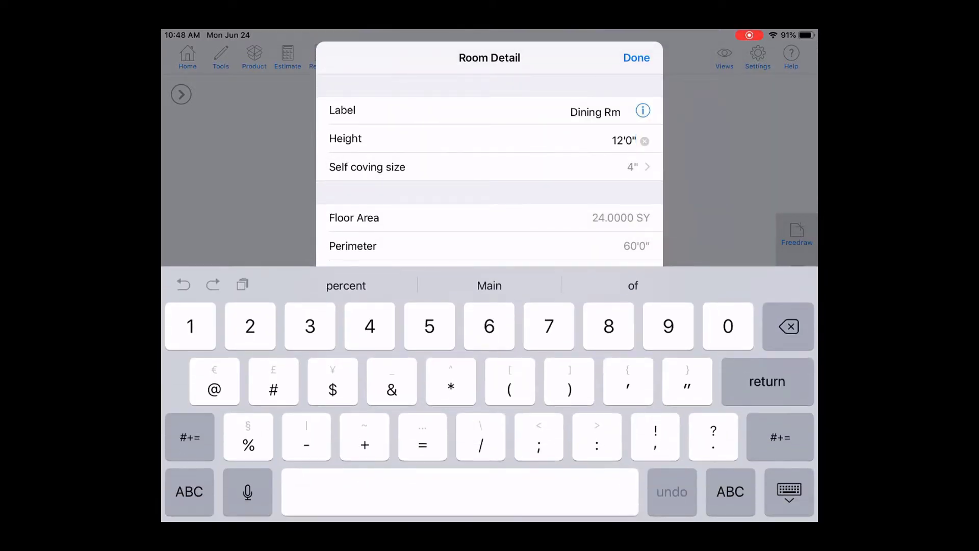
click(636, 58)
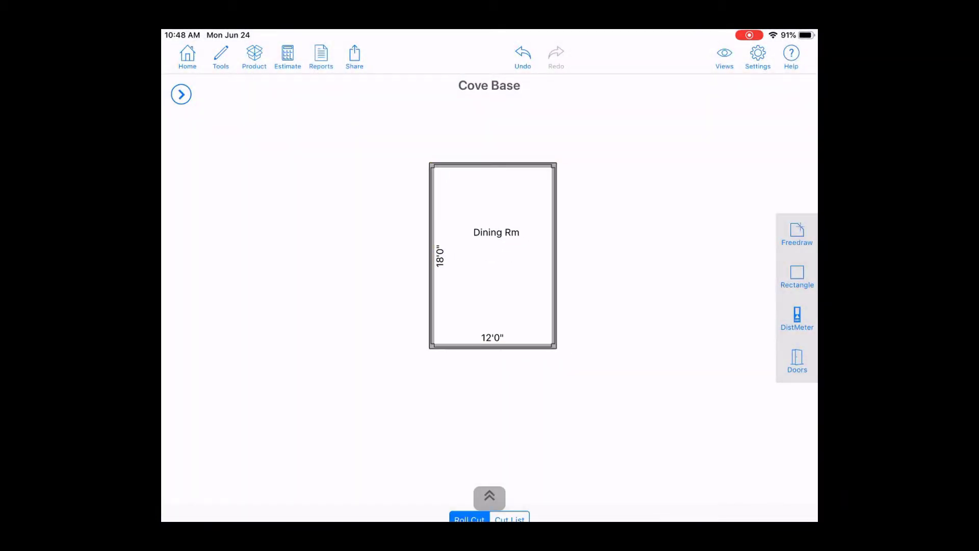
click(493, 255)
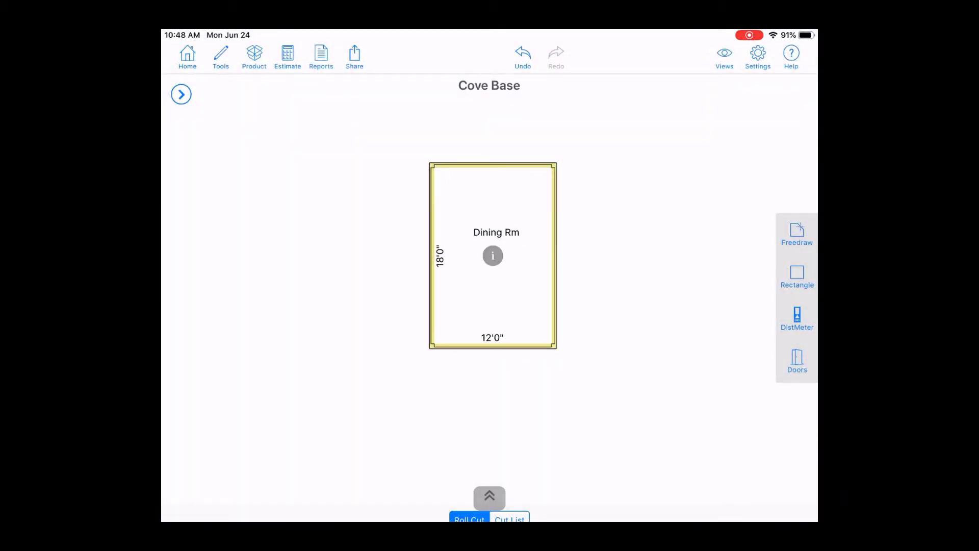
click(650, 421)
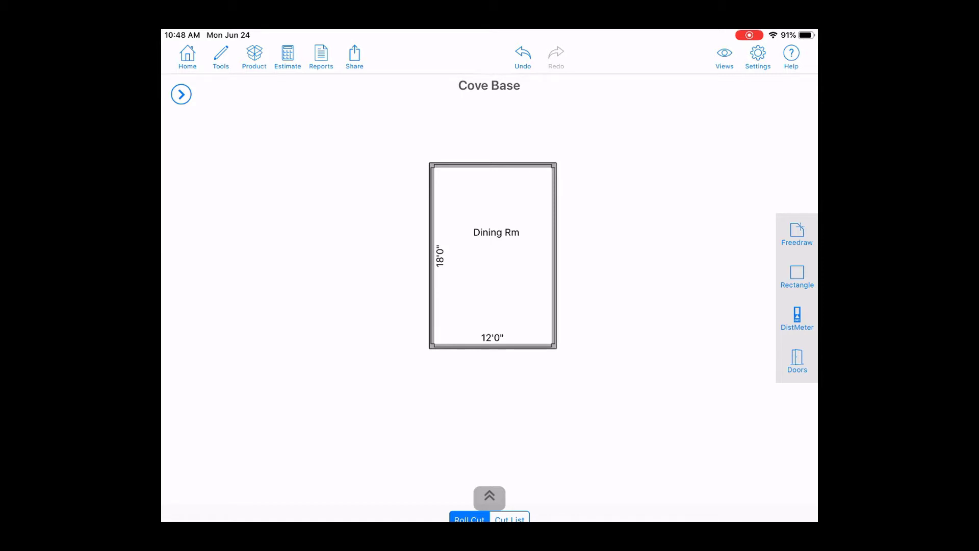
Apply the orange cove base product around the Dining Rm perimeter and shift the plan left
click(181, 94)
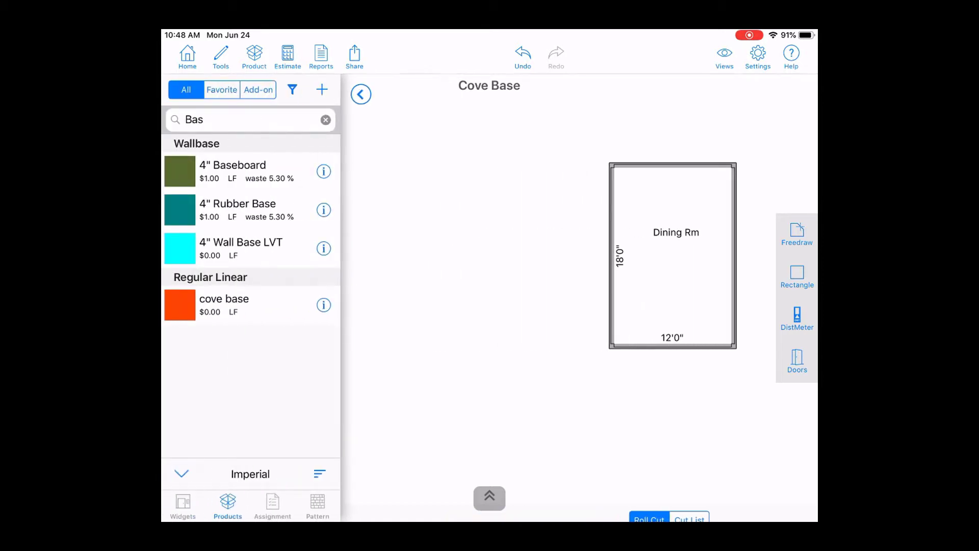
drag(181, 305, 673, 255)
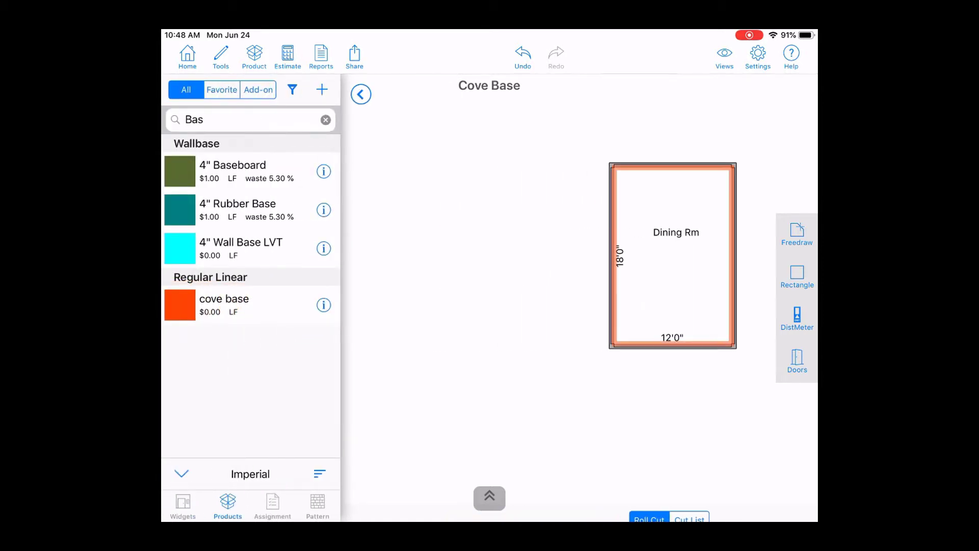
drag(674, 421, 566, 418)
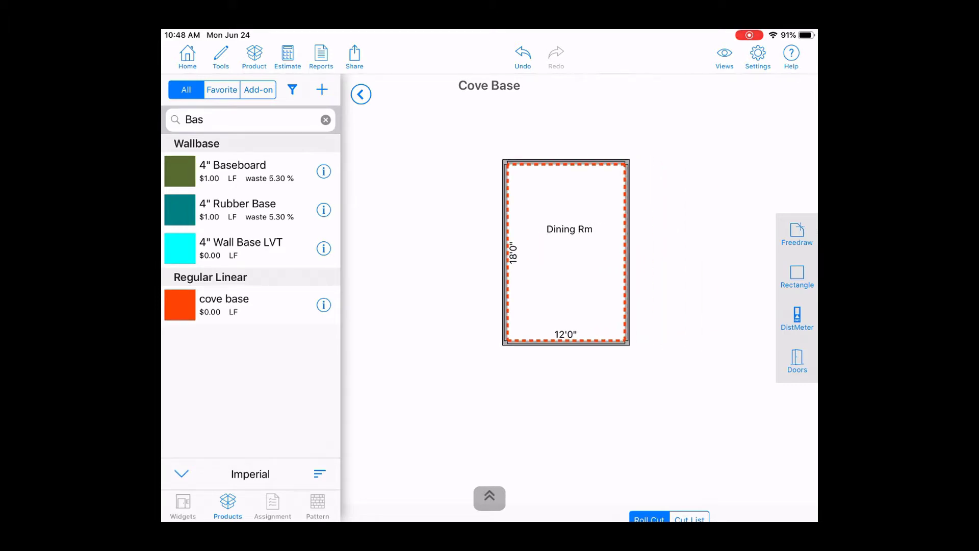
click(725, 58)
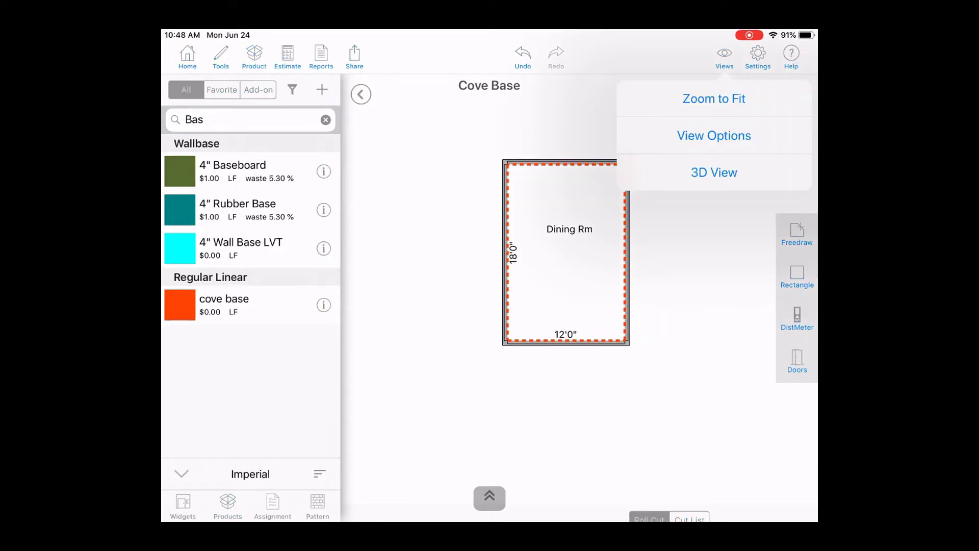